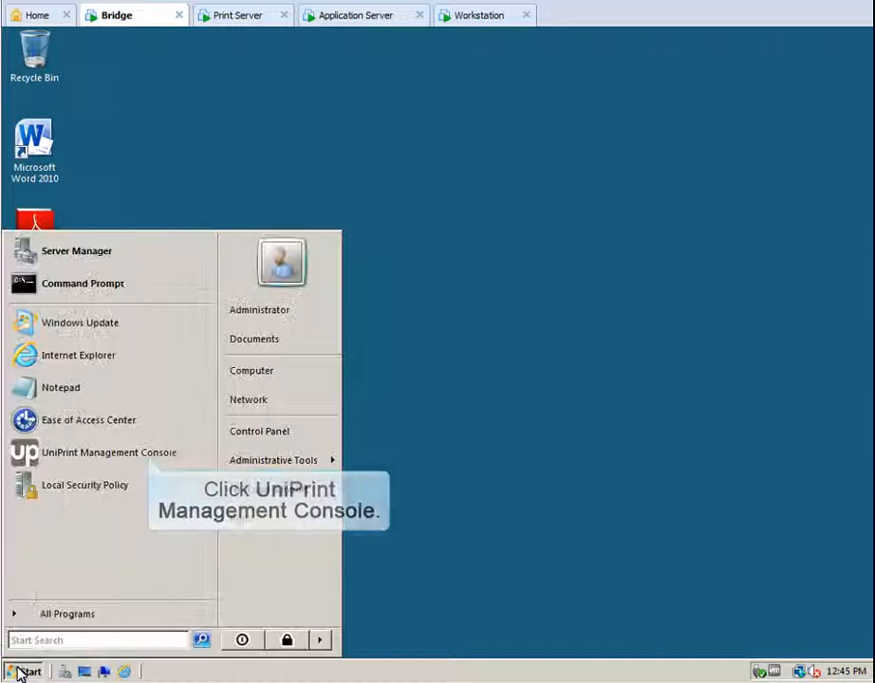
Open the UniPrint Management Console on the Bridge server and add the Demo license from the desktop key file 20121215
click(144, 454)
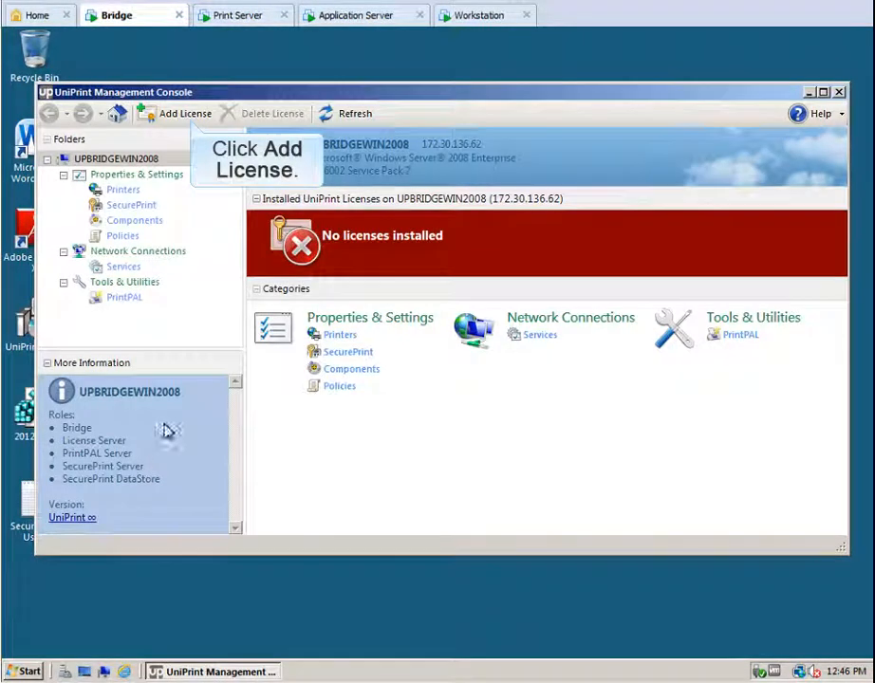
click(187, 114)
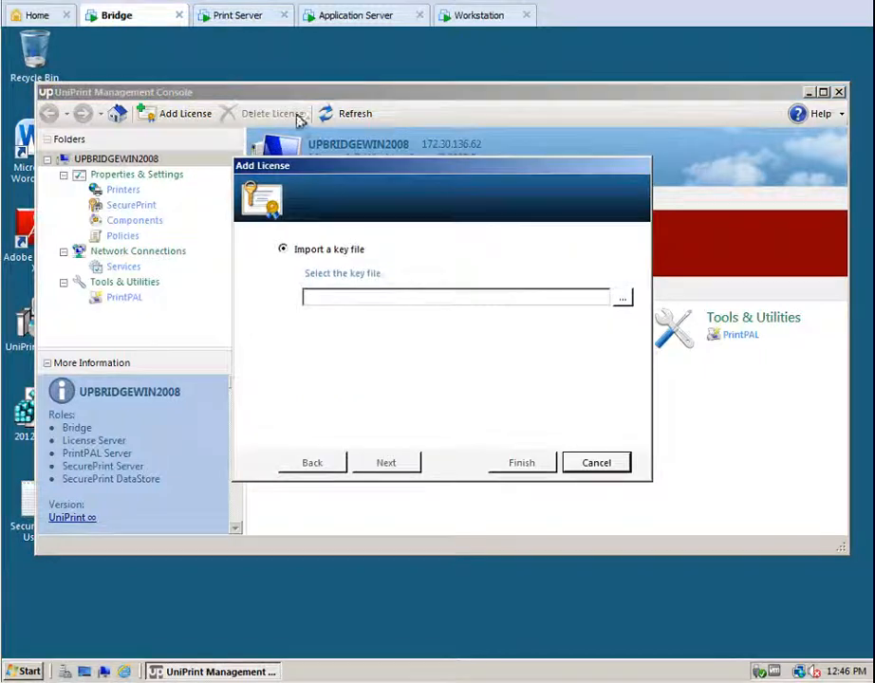
click(621, 298)
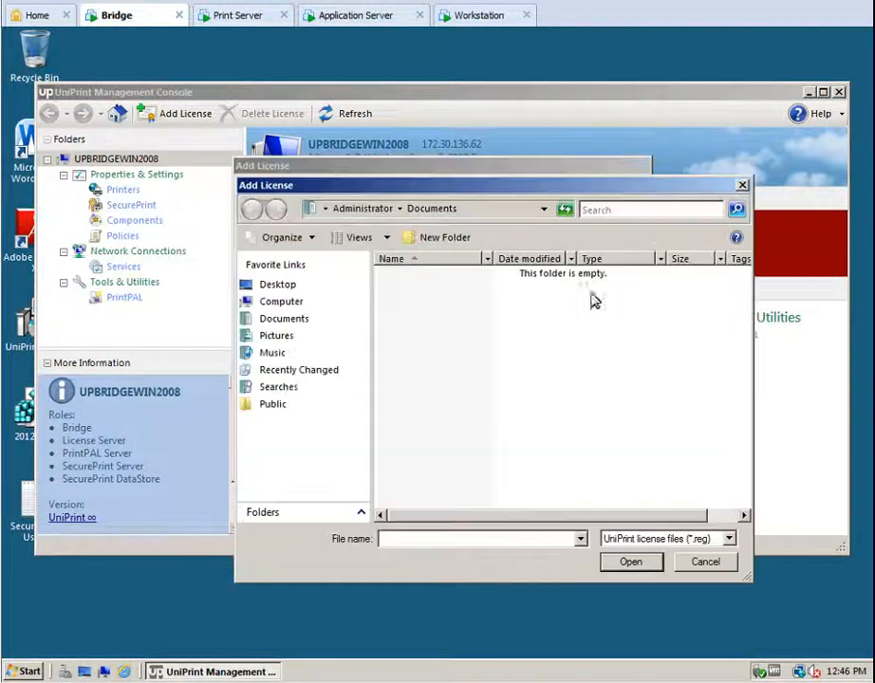
click(279, 287)
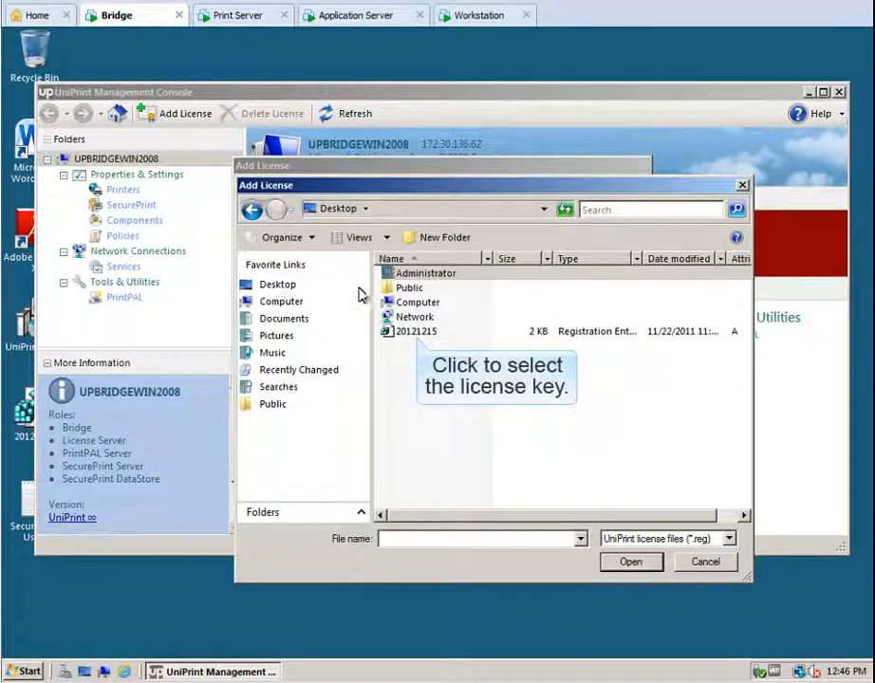
click(415, 332)
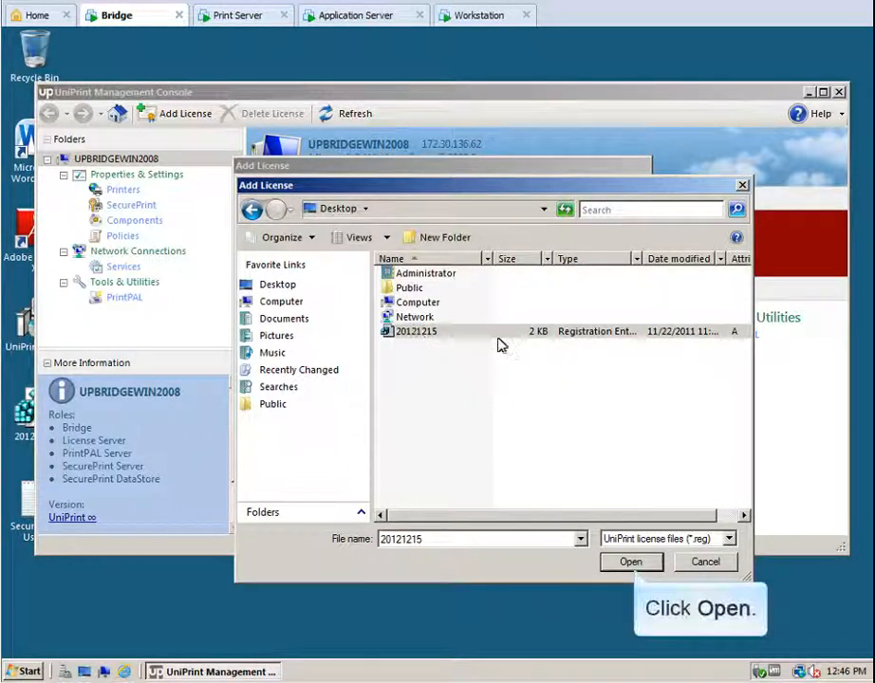
click(632, 562)
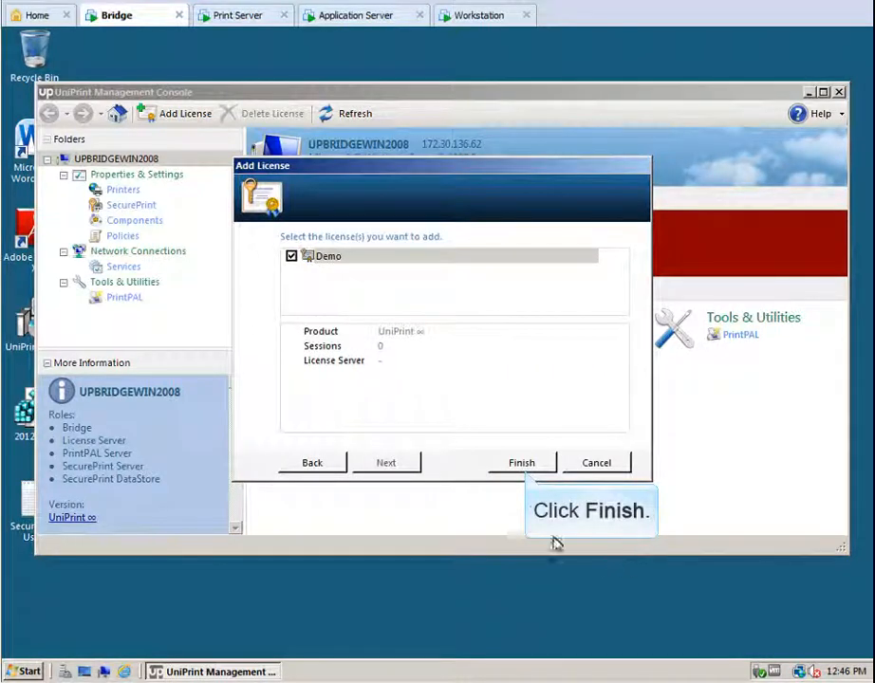
click(522, 464)
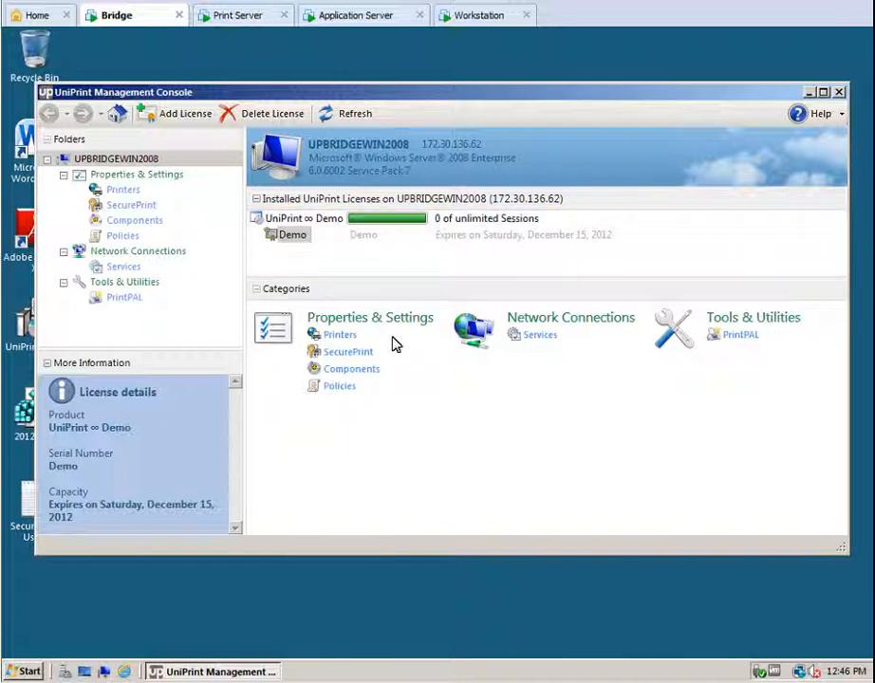
Switch to the Application Server machine and refresh the license information in its UniPrint Management Console
click(357, 15)
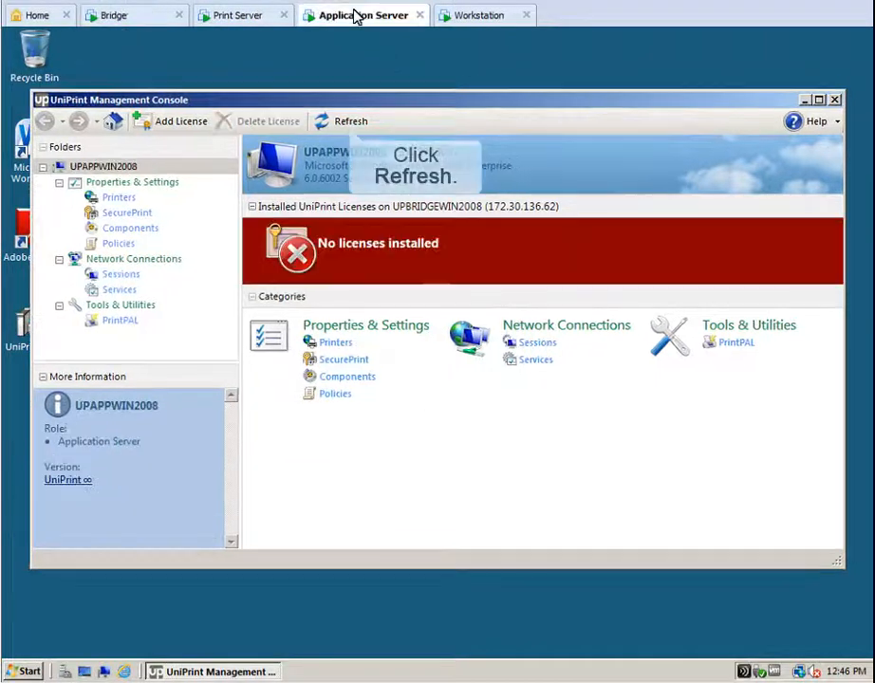
click(347, 121)
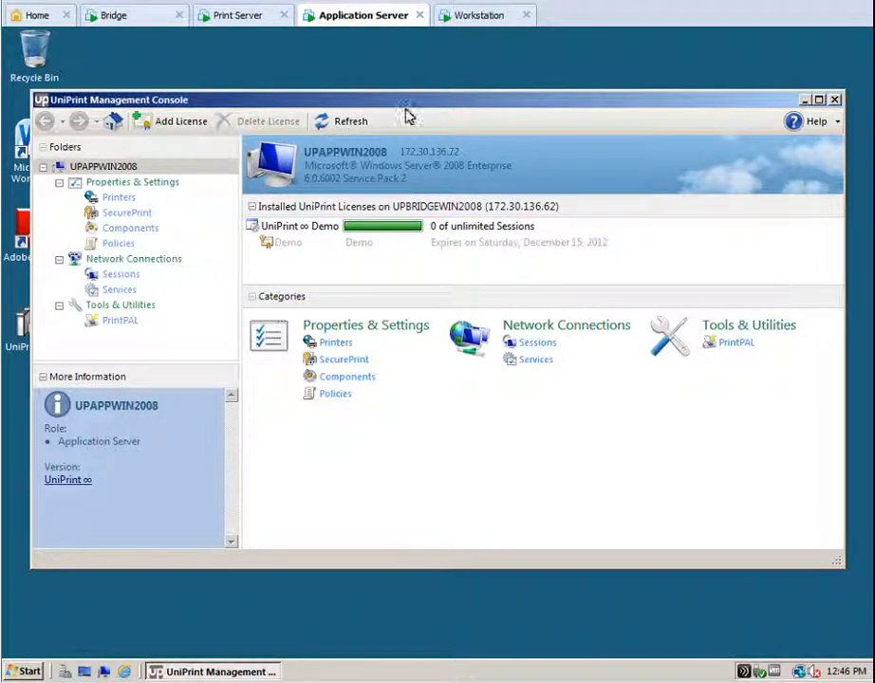
From the Workstation machine, connect to the application server at 172.30.136.72 with Remote Desktop Connection
click(474, 18)
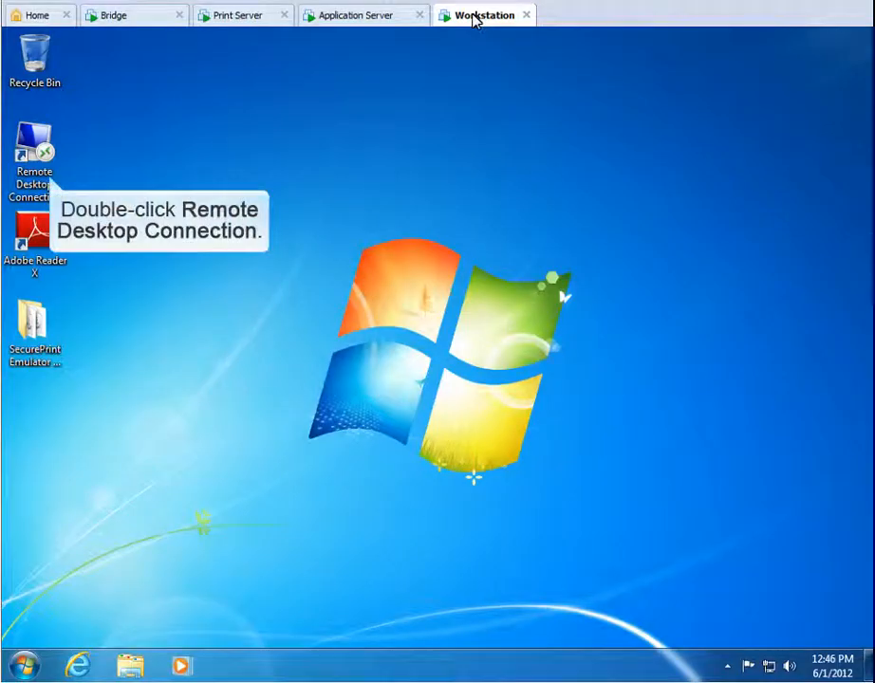
double_click(36, 152)
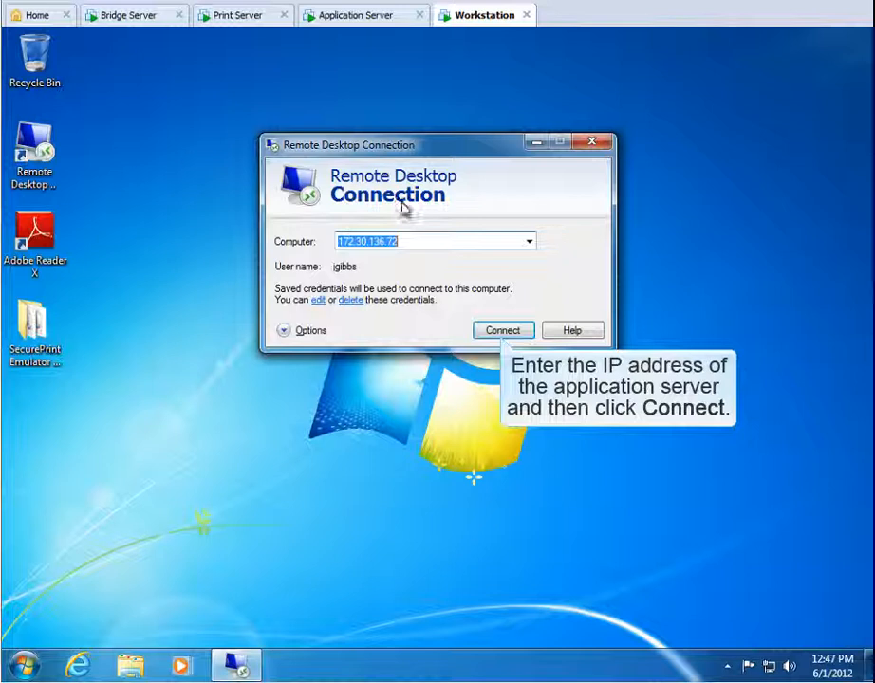
click(499, 331)
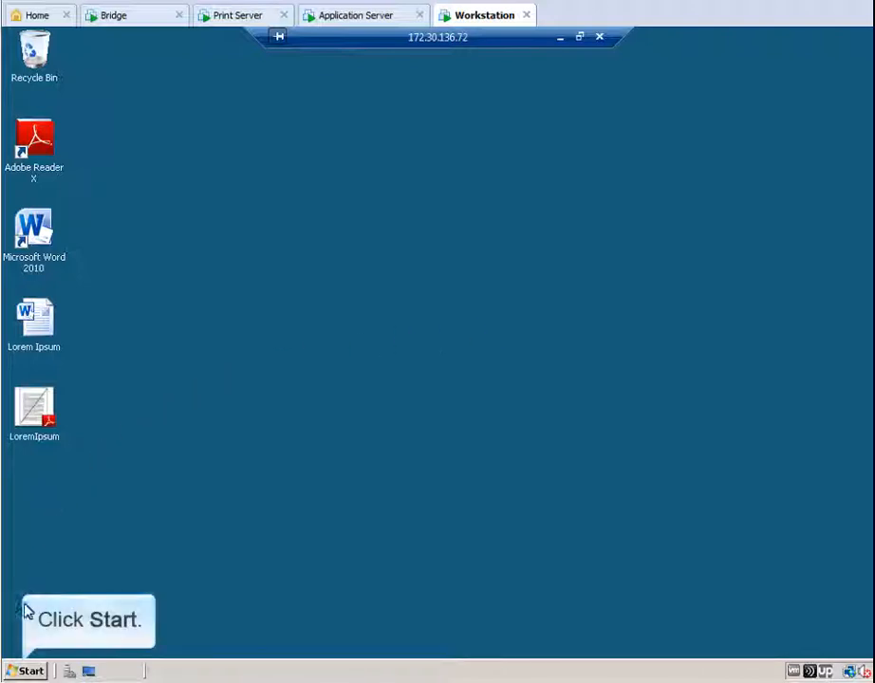
Open the Printers window from the Control Panel of the remote session
click(23, 670)
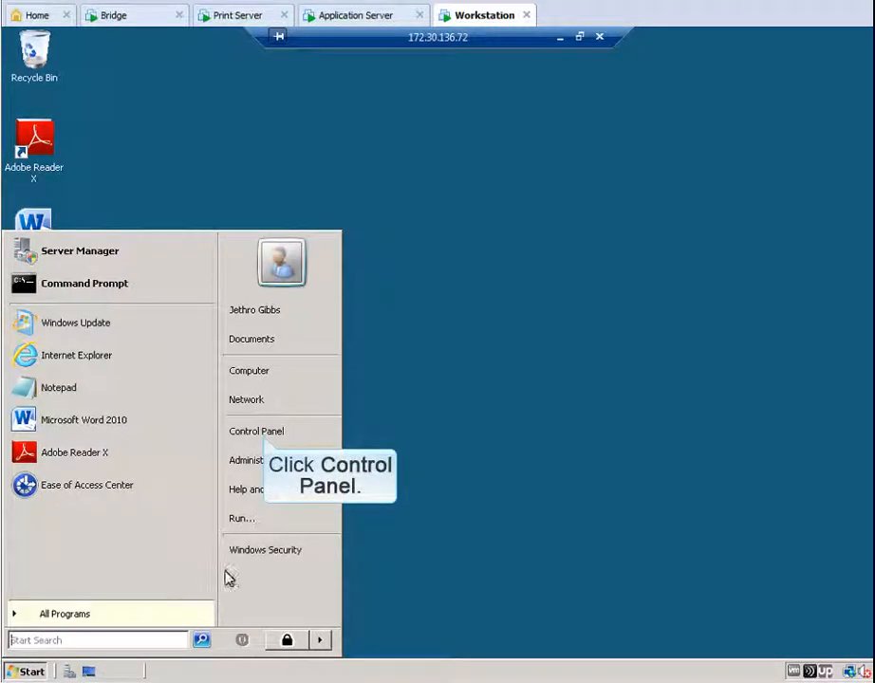
click(261, 432)
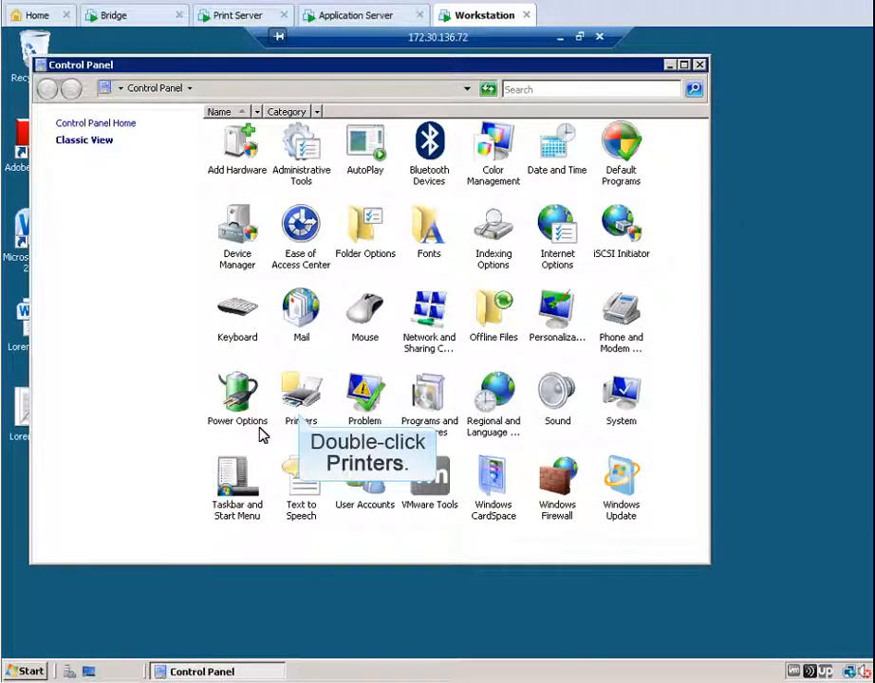
double_click(295, 408)
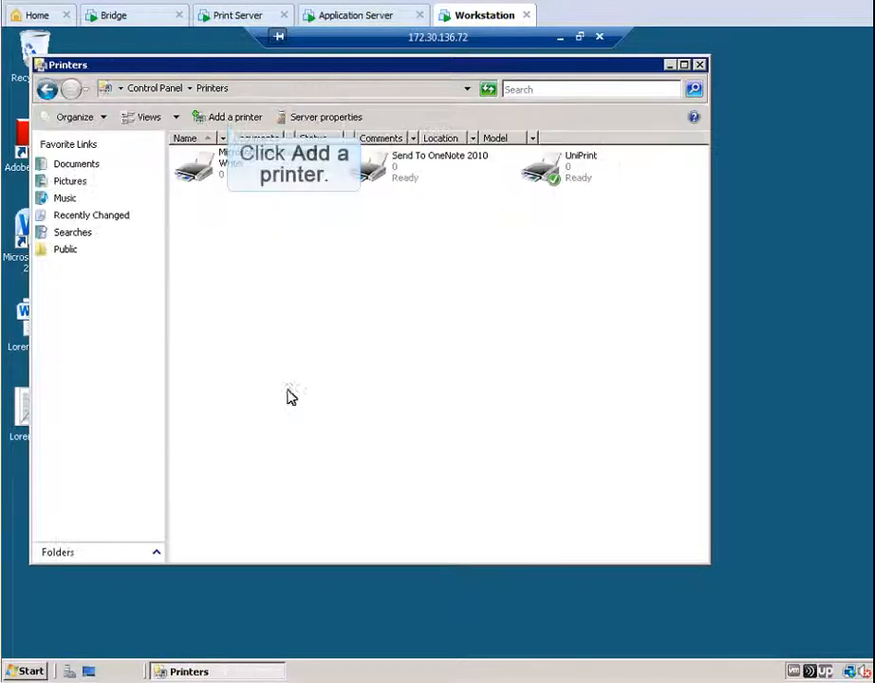
Add the shared printer \\upbridgewin2008\HP LaserJet M4345 MFP [2104BB] [735a8903] by name, without setting it as the default printer
click(226, 116)
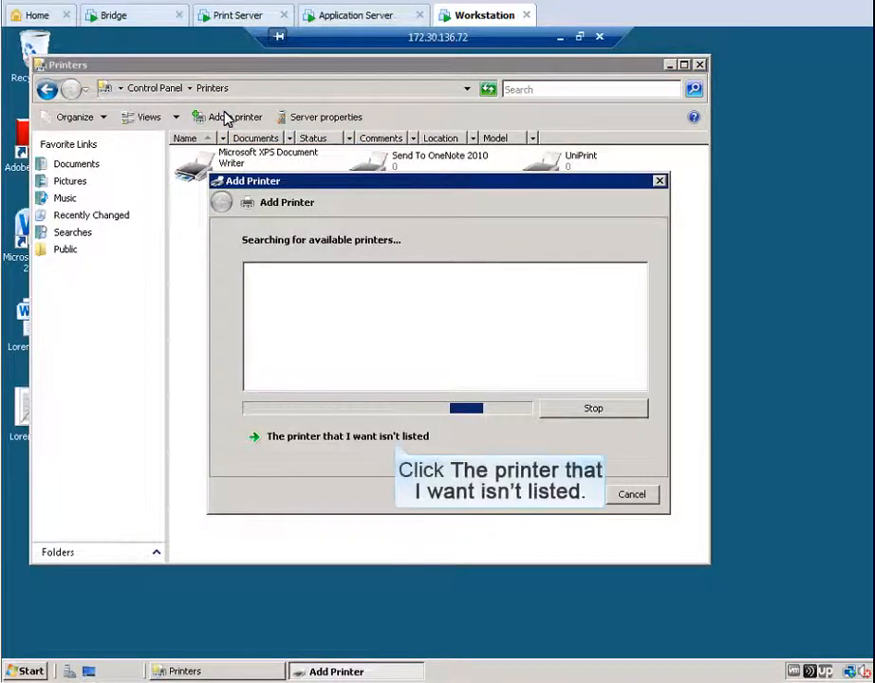
click(393, 437)
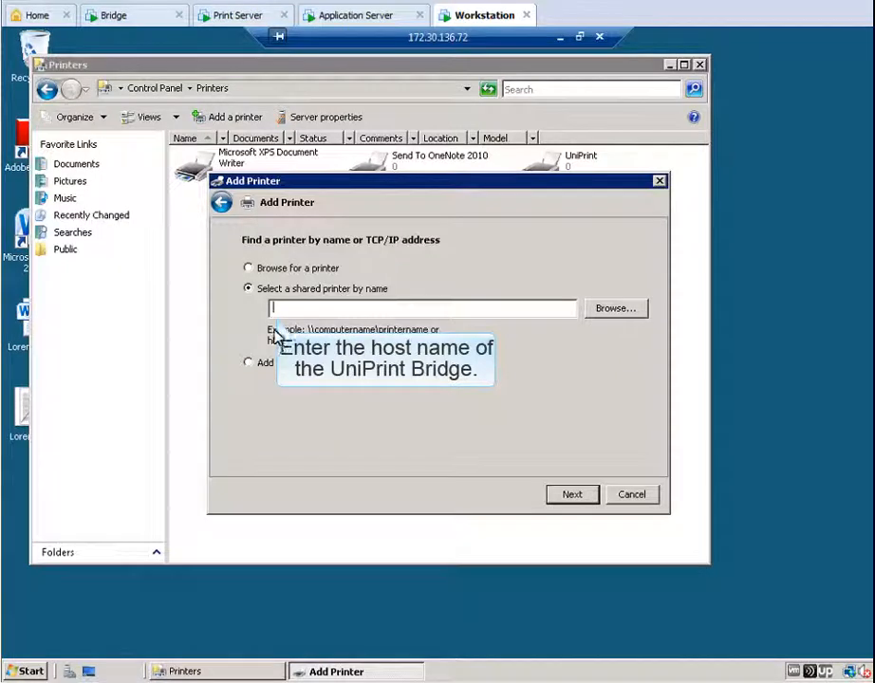
text(\upbridgewin2008\HP LaserJet M4345 MFP [2104BB] [735a8903)
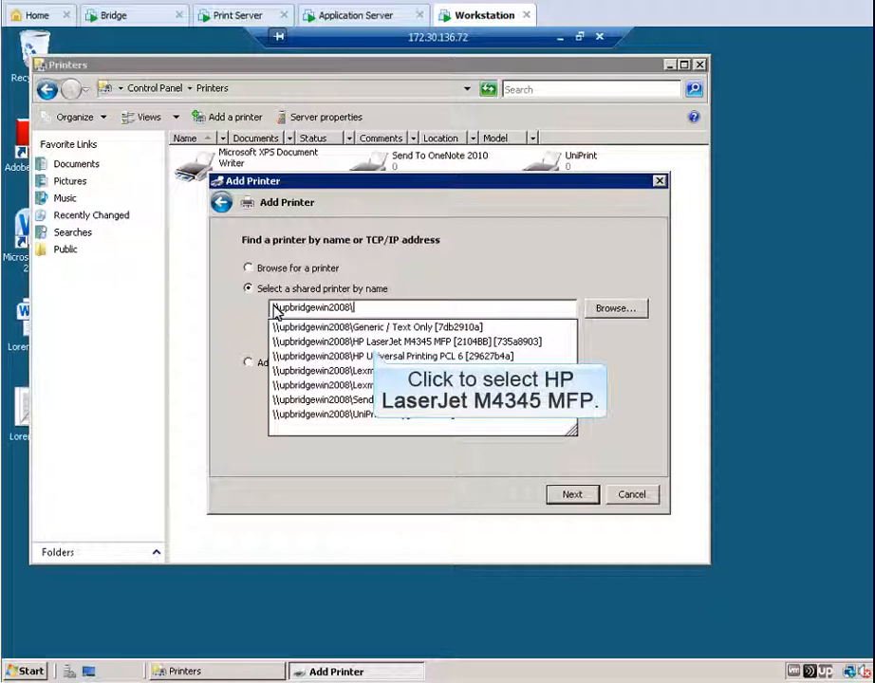
click(375, 344)
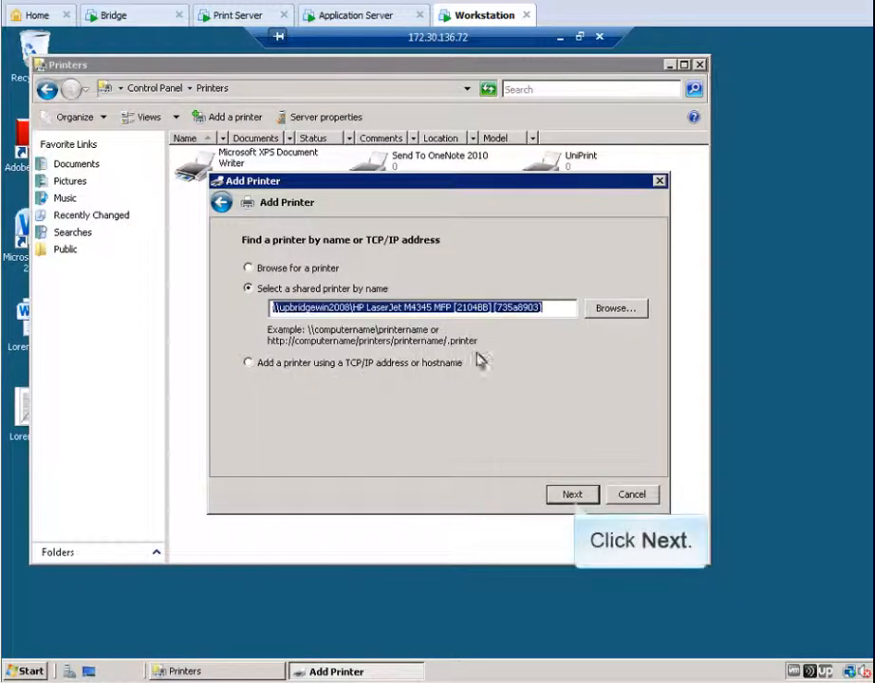
click(572, 493)
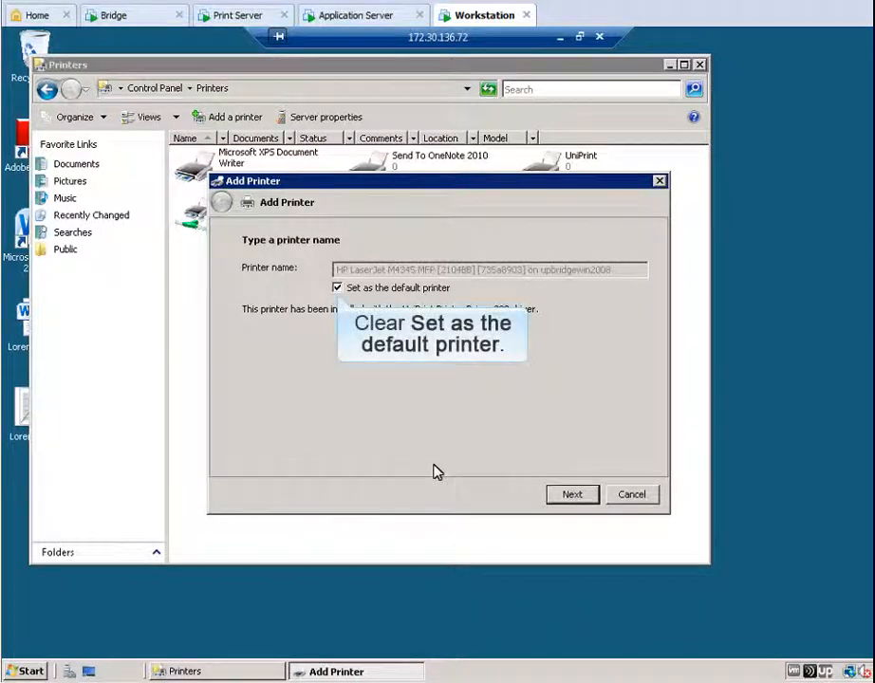
click(337, 288)
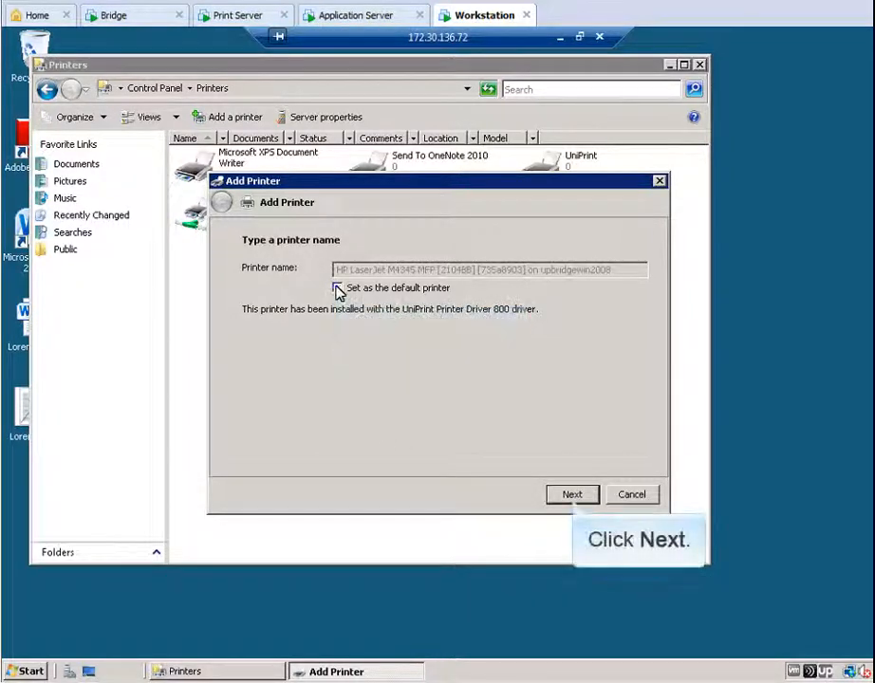
click(570, 494)
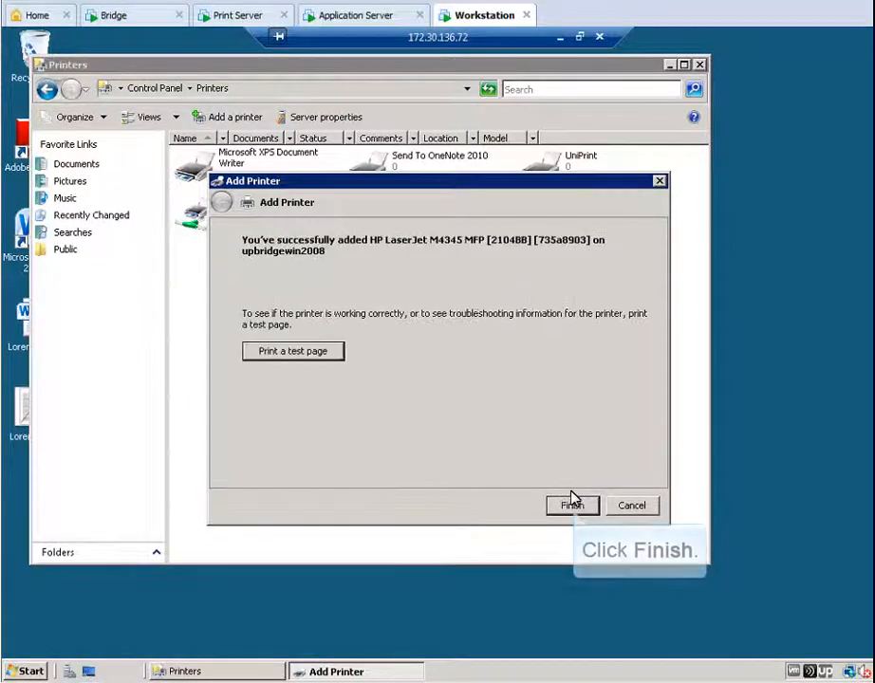
click(571, 503)
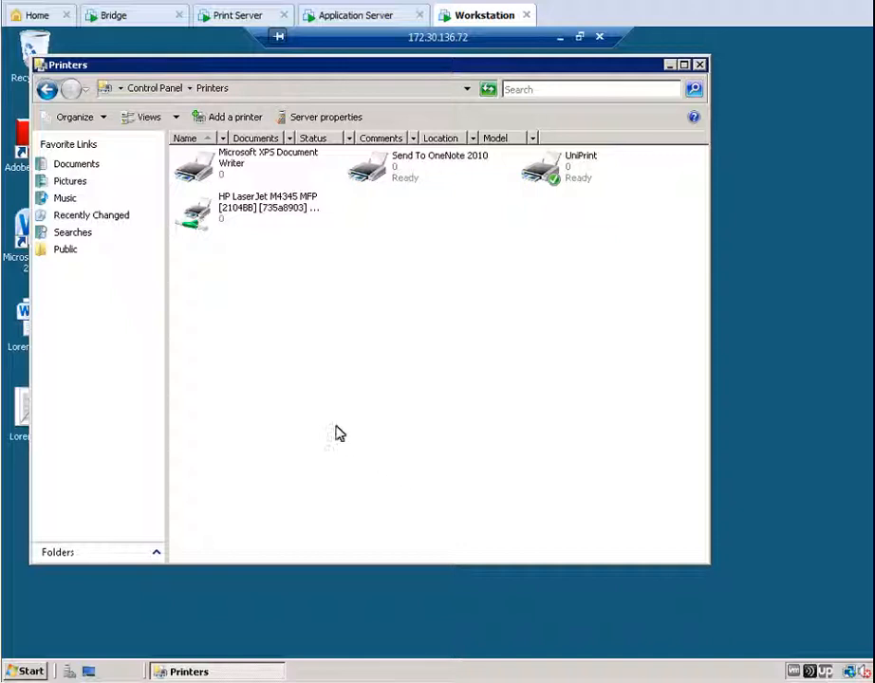
Add the shared printer \\upbridgewin2008\UniPrint VPQ [1e830851] by name and set it as the default printer
click(232, 119)
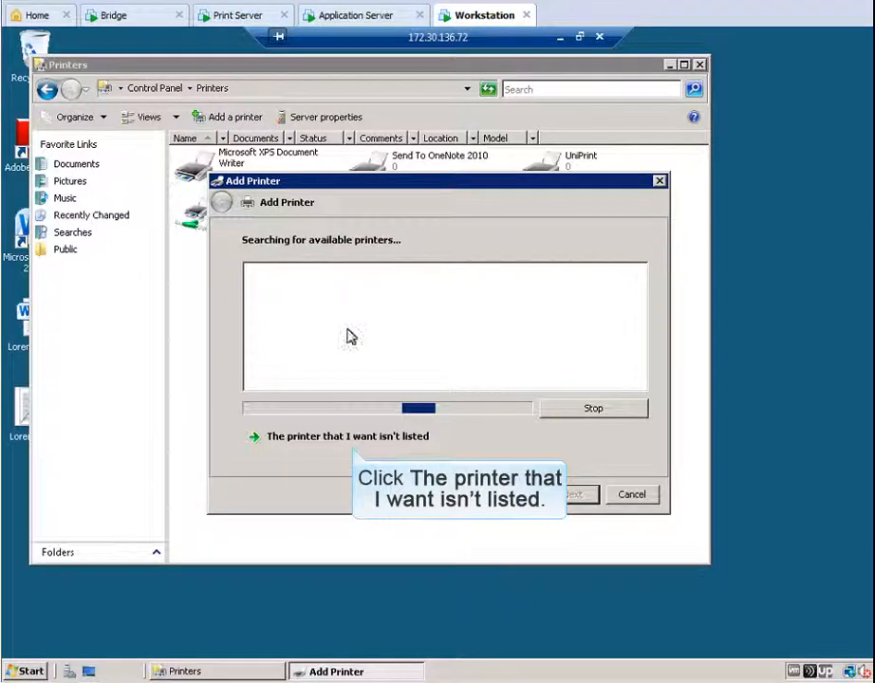
click(353, 437)
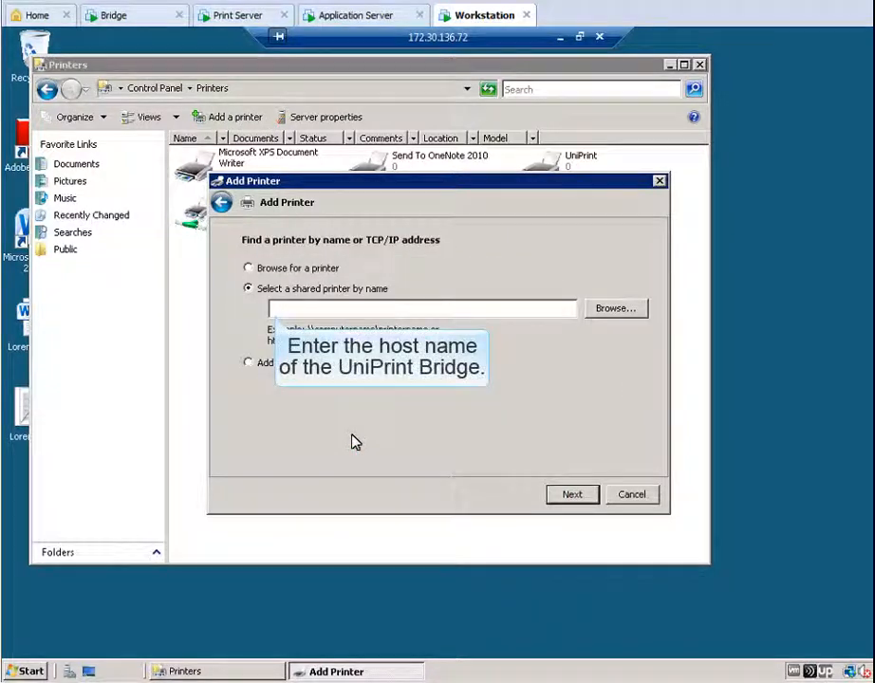
click(272, 311)
text(\\upbridgewin2008\)
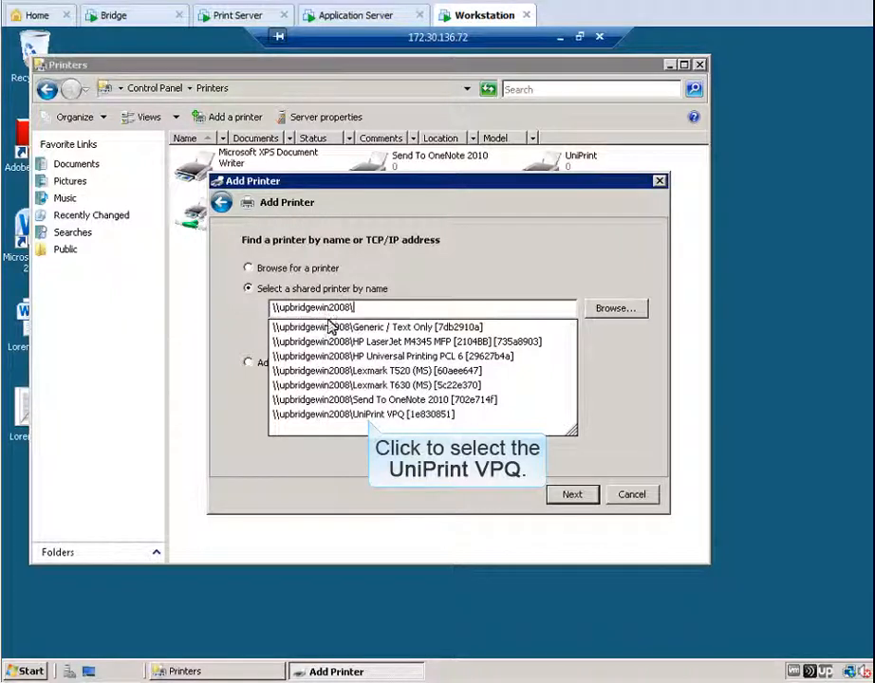
click(366, 414)
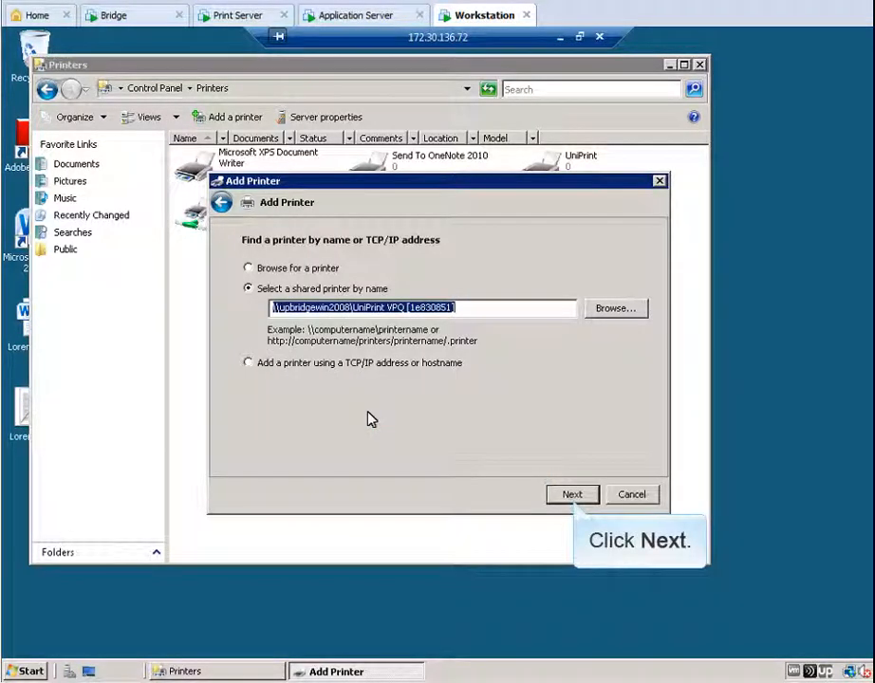
click(571, 494)
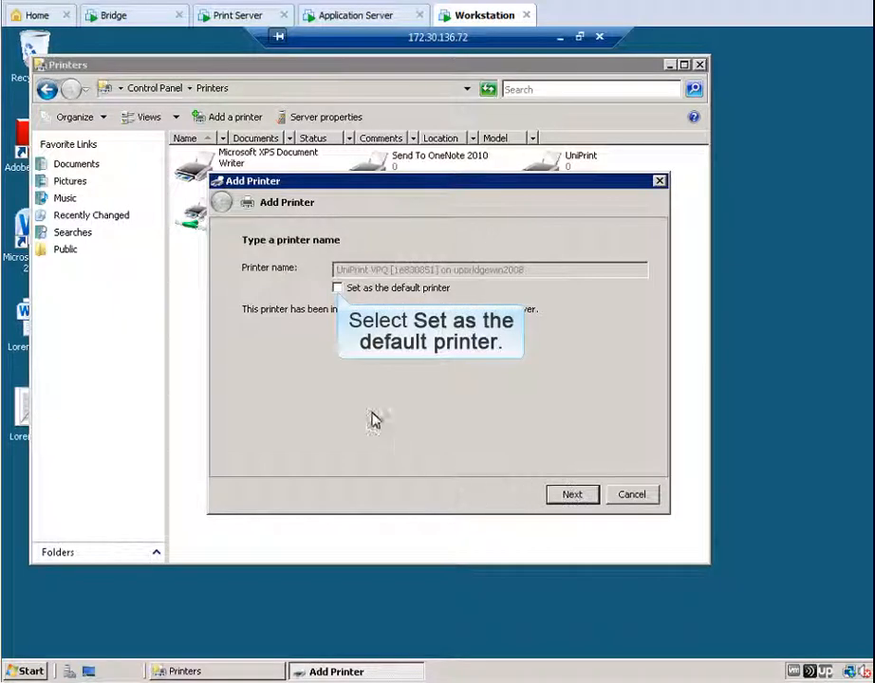
click(337, 287)
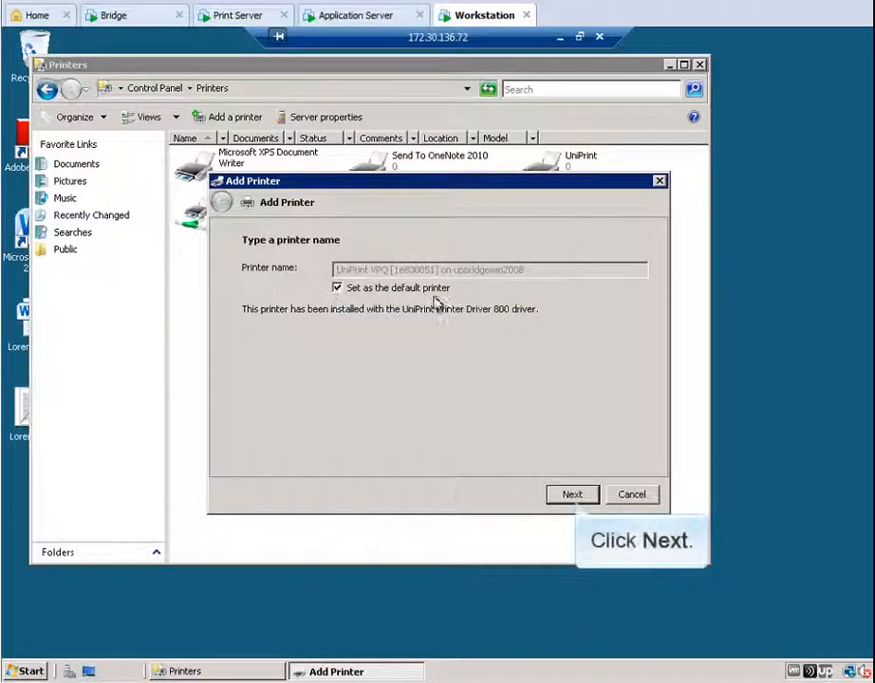
click(572, 494)
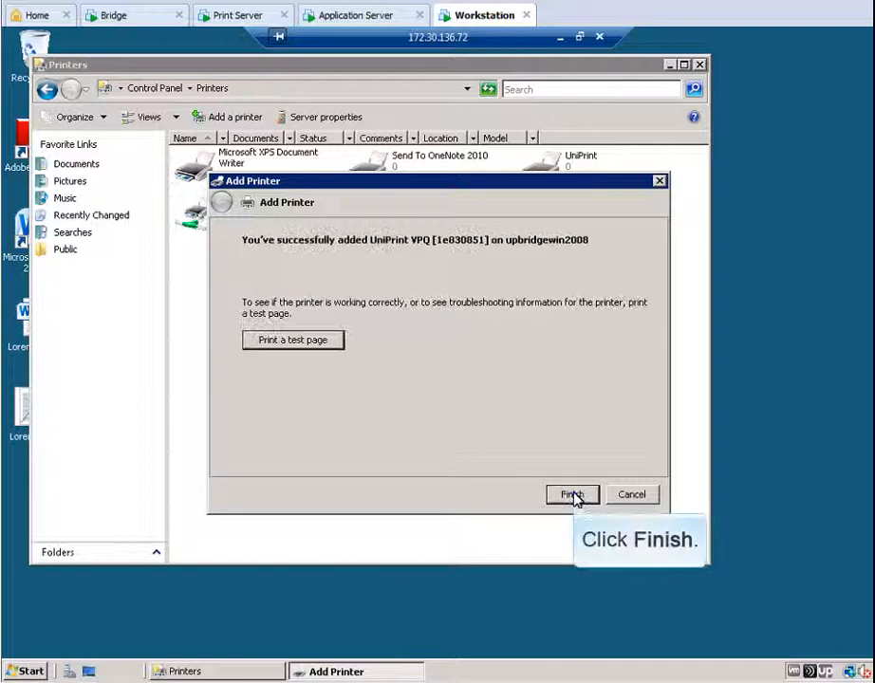
click(572, 494)
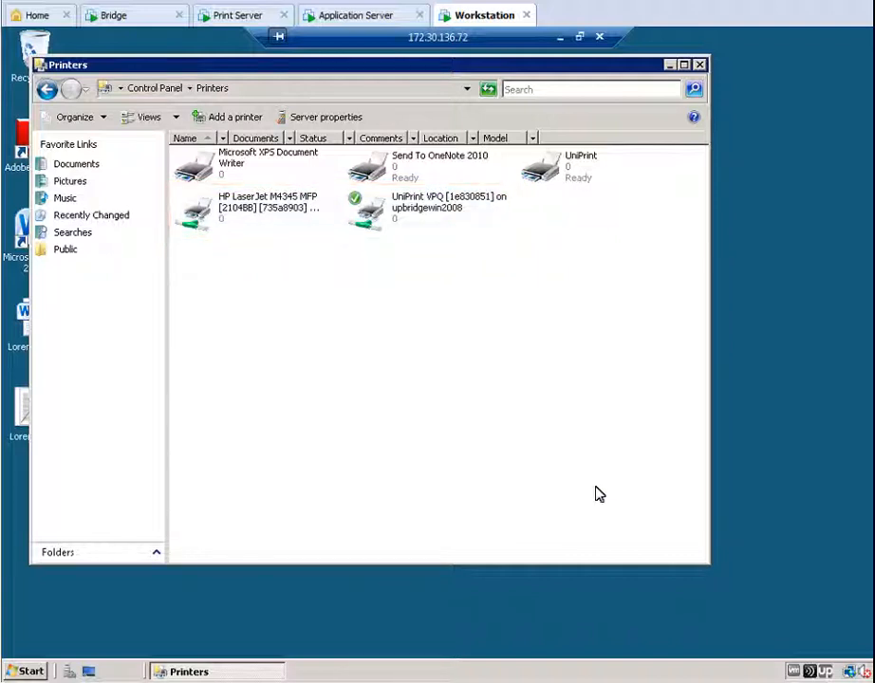
Close the Printers window and log off the remote desktop session
click(699, 64)
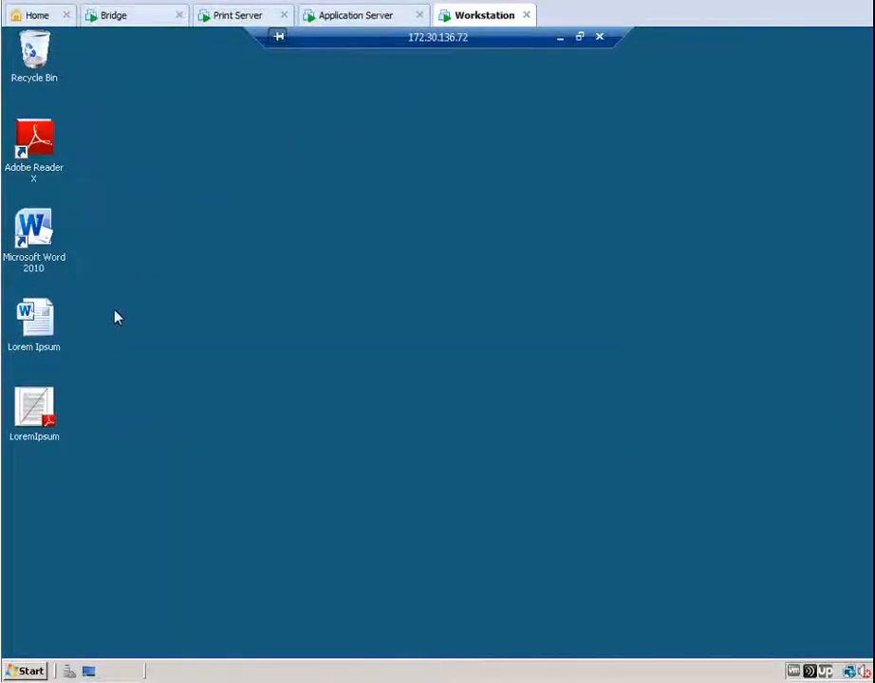
click(28, 672)
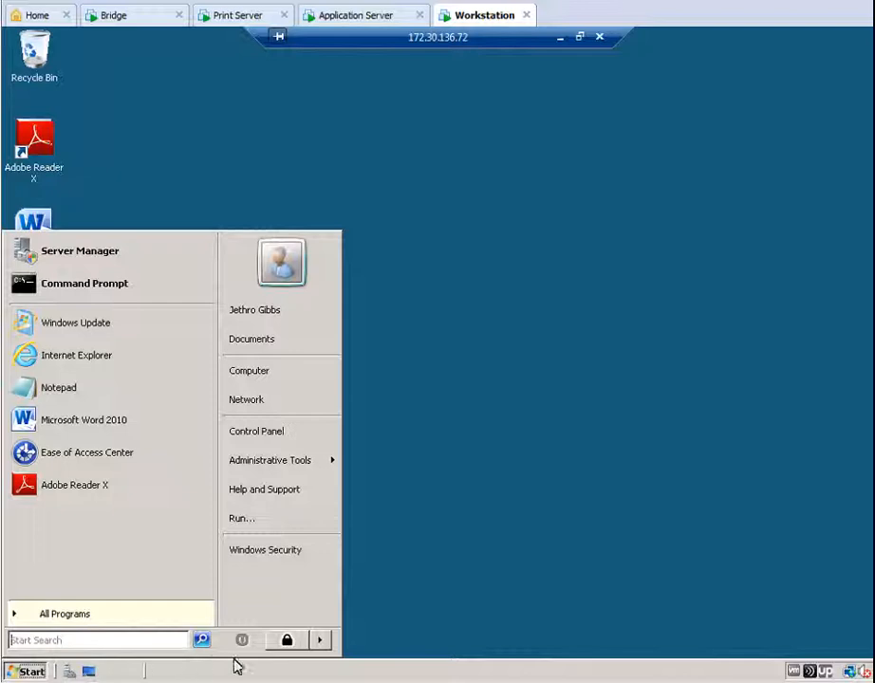
click(324, 640)
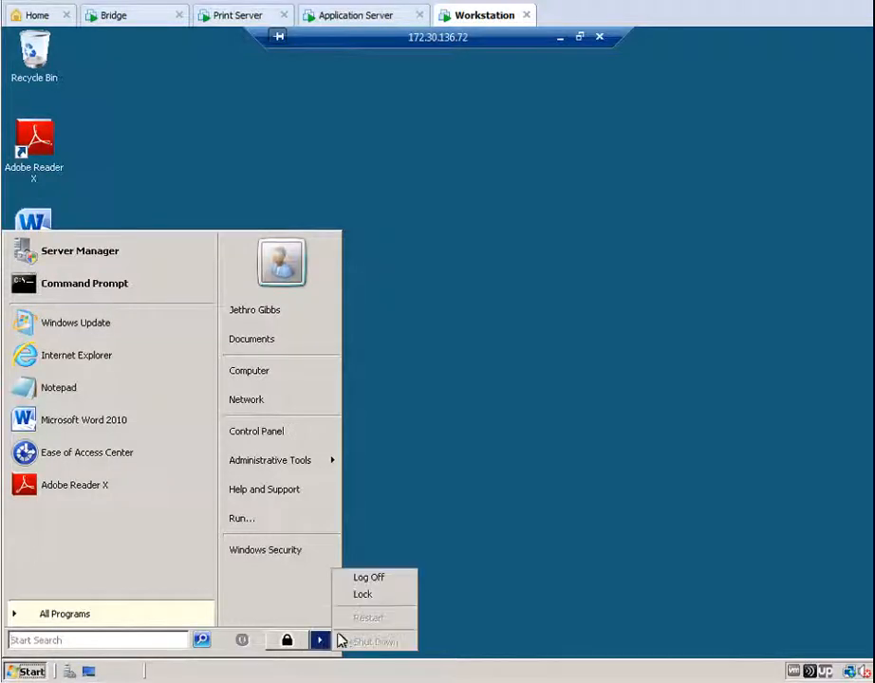
click(366, 577)
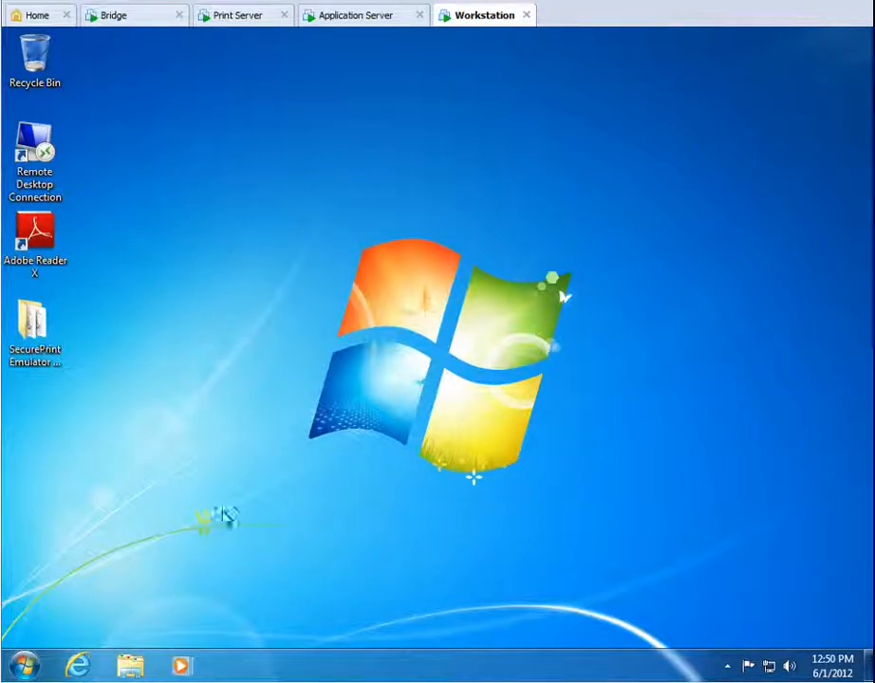
Switch to the Bridge server and open the properties of the HP LaserJet M4345 MFP [2104BB] [735a8903] printer in UniPrint Management Console
click(113, 16)
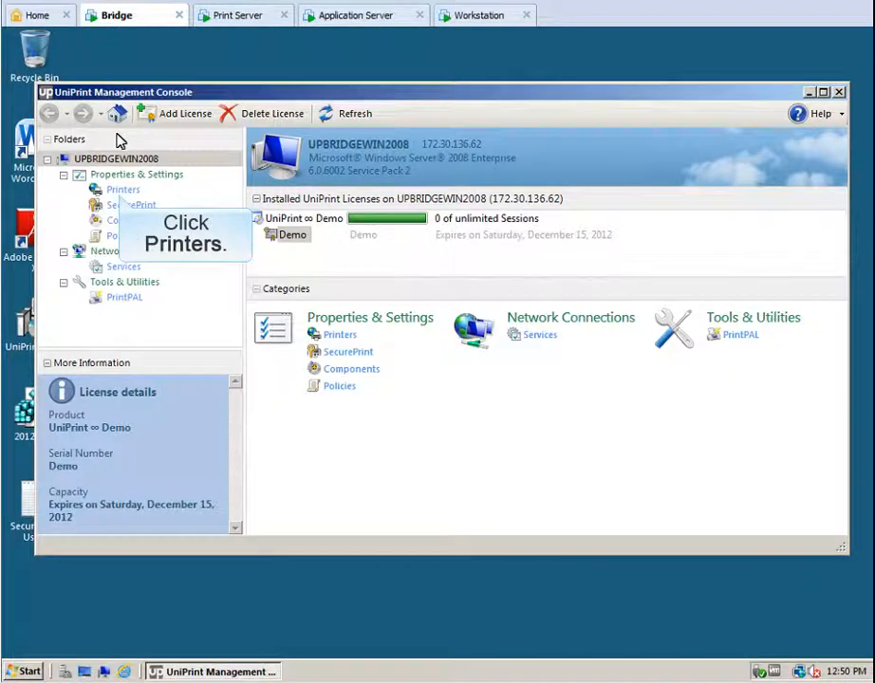
click(121, 190)
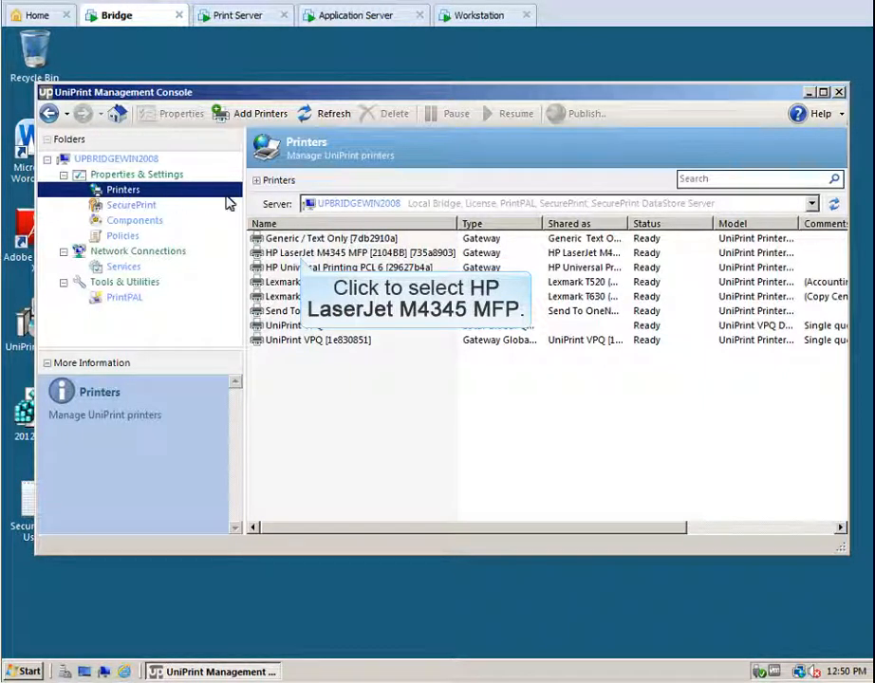
click(302, 254)
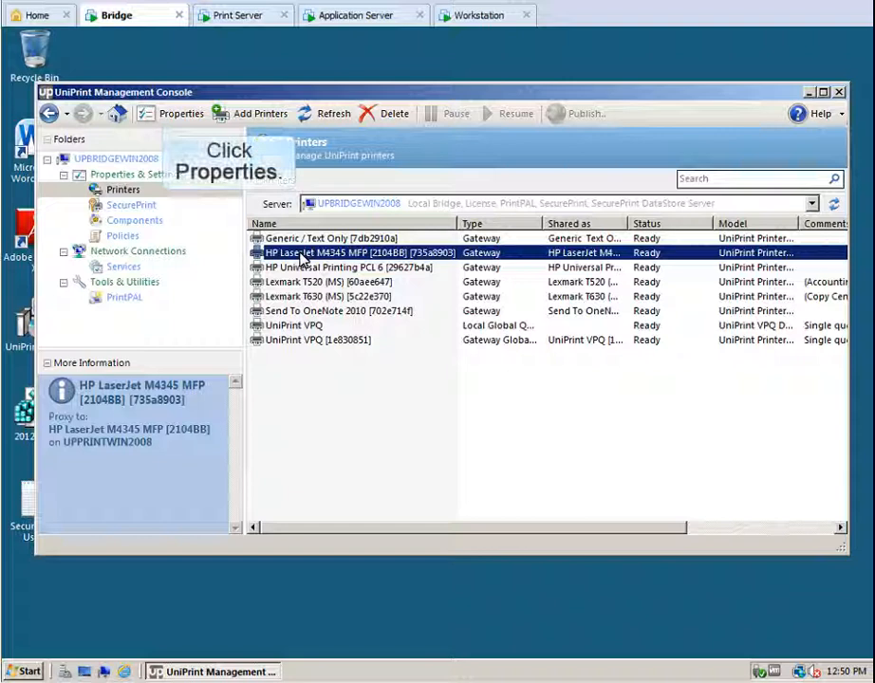
click(164, 117)
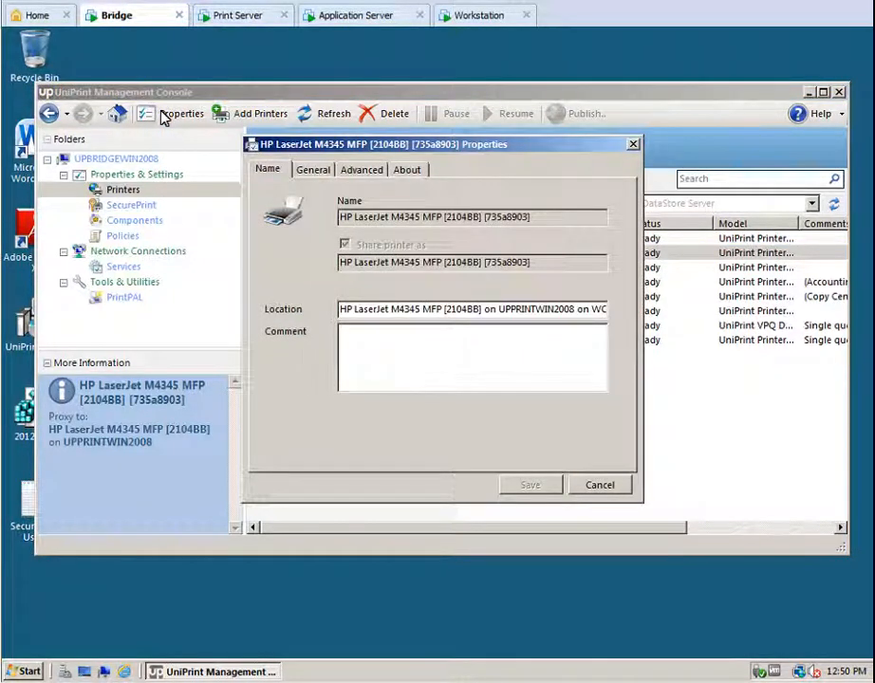
Set the HP LaserJet printer's paper size to Legal and save its properties
click(317, 172)
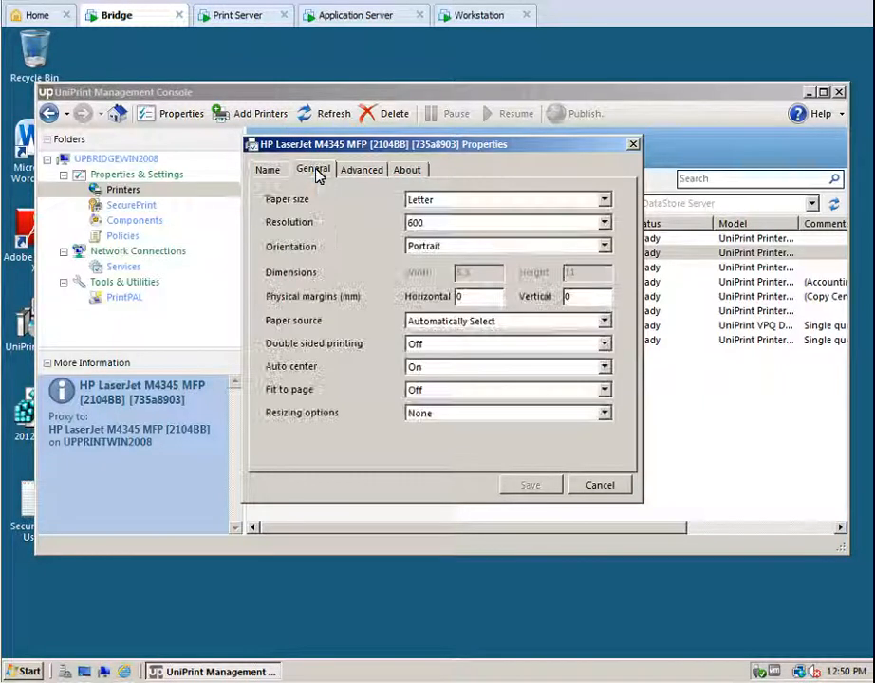
click(604, 200)
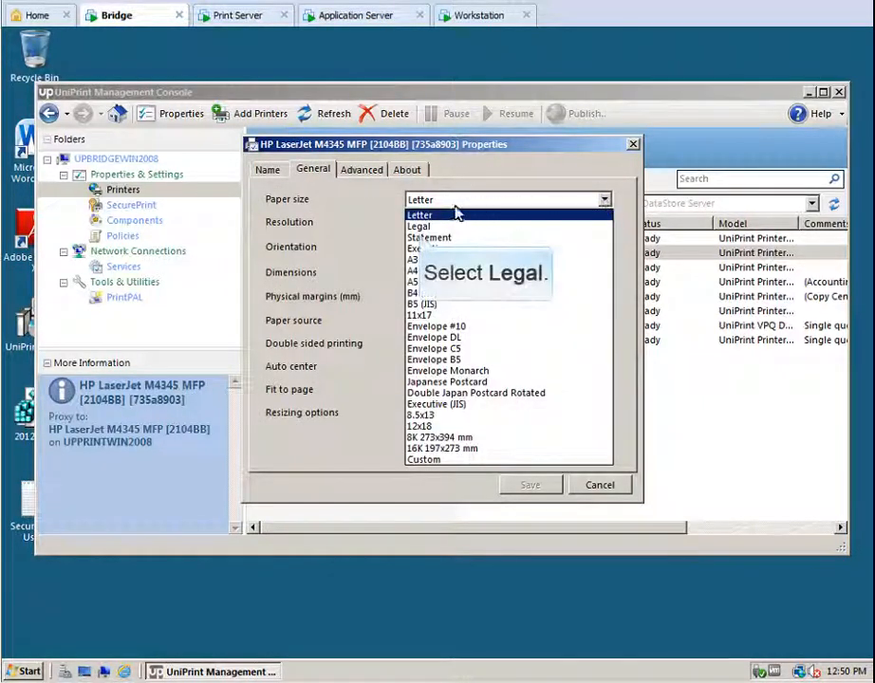
click(418, 227)
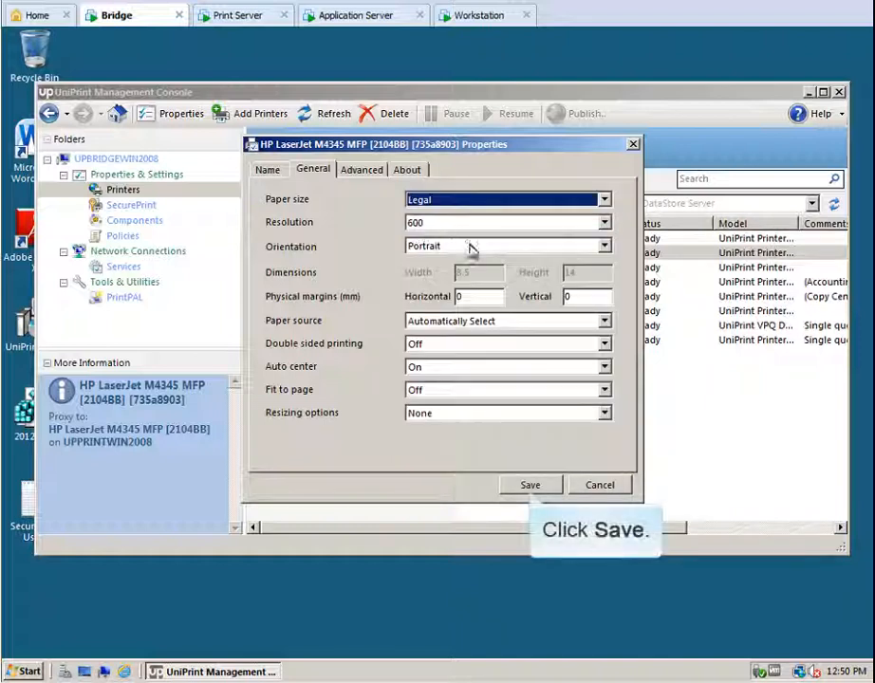
click(529, 485)
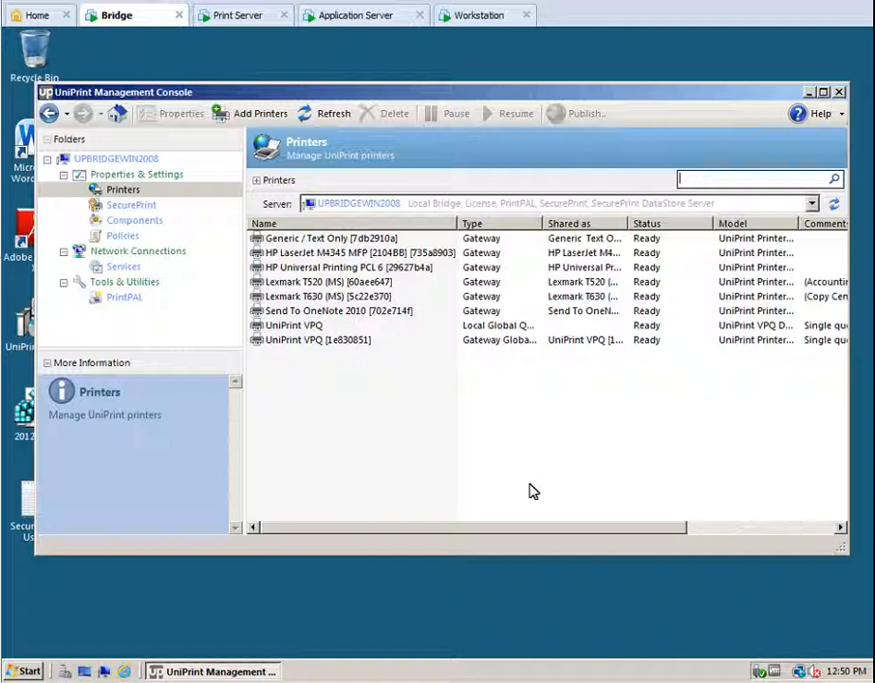
Switch to the Print Server and request the default settings from the publish options of its UniPrint printers
click(225, 16)
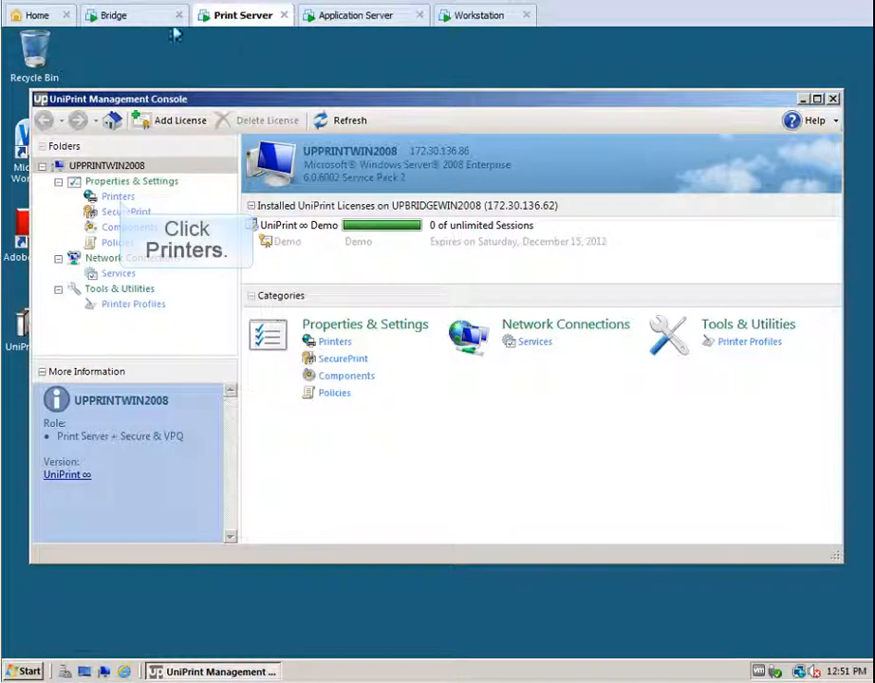
click(119, 197)
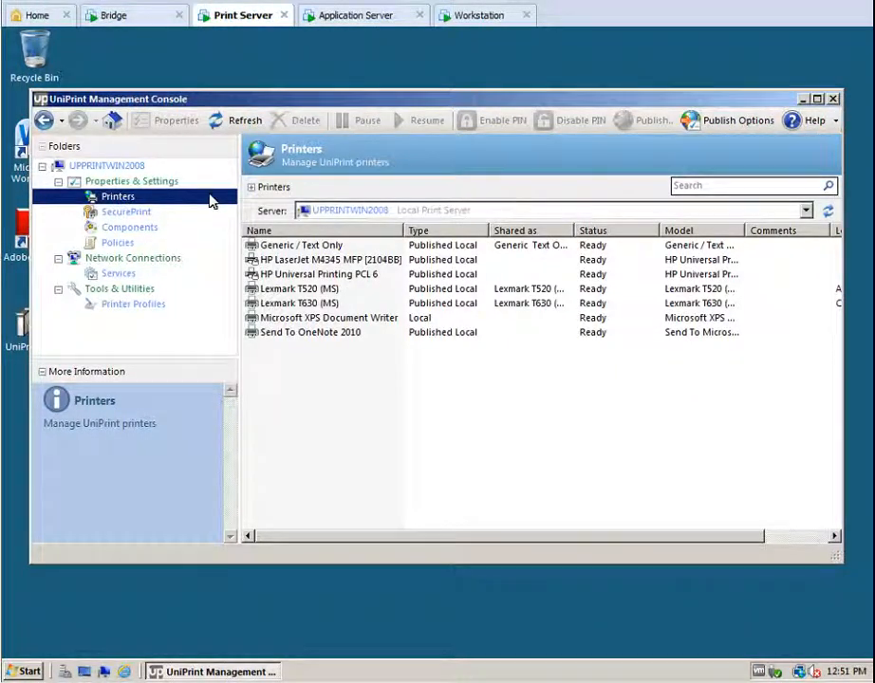
click(716, 123)
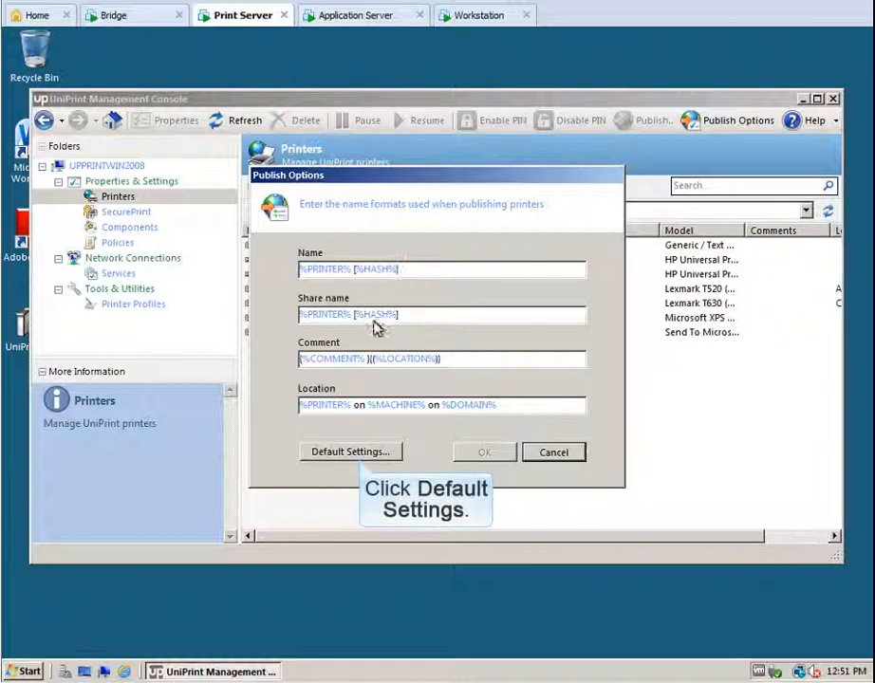
click(356, 454)
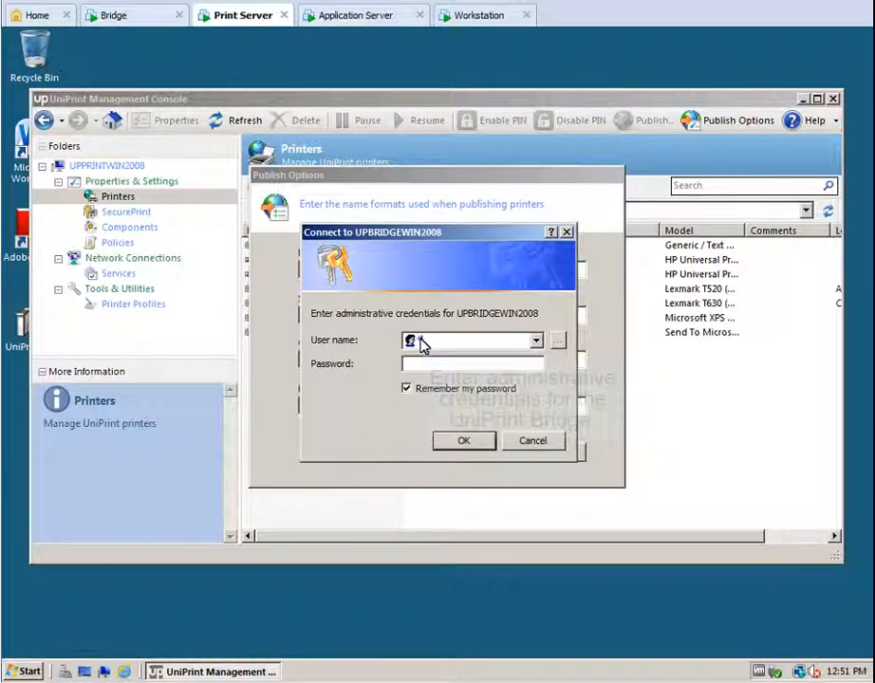
Connect to UPBRIDGEWIN2008 as Administrator by entering the account password
text(Administrator)
click(407, 365)
text(•••••••••••)
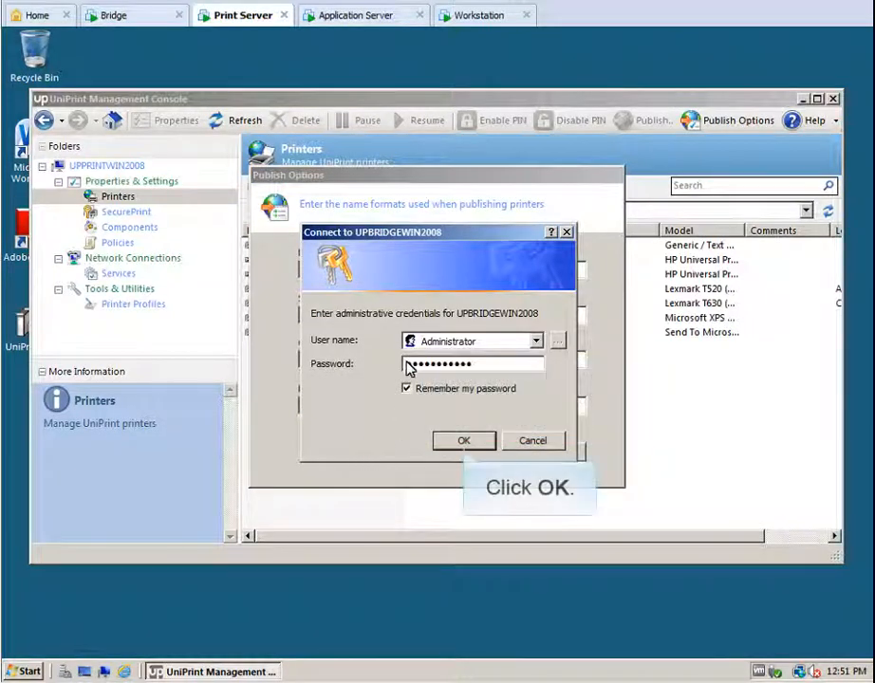
click(462, 440)
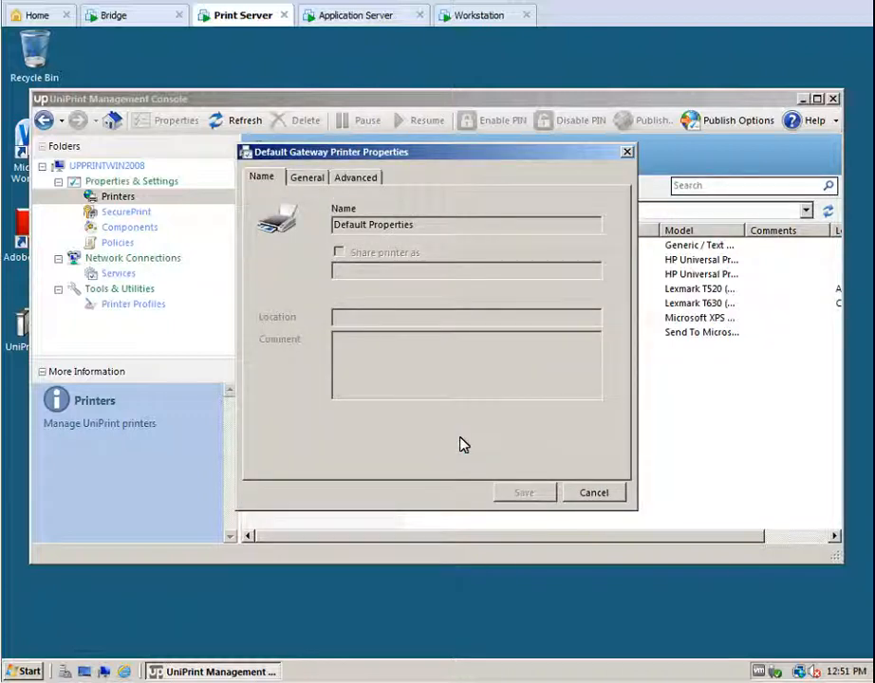
Set the default gateway printer's horizontal and vertical physical margins to 6 mm, save them and close the publish options
click(306, 180)
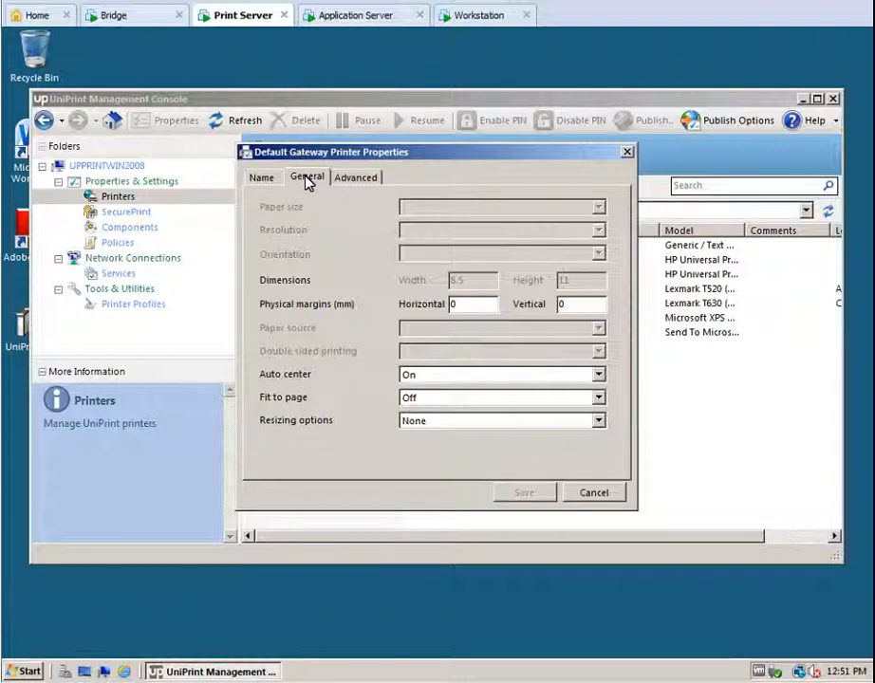
click(453, 305)
text(6)
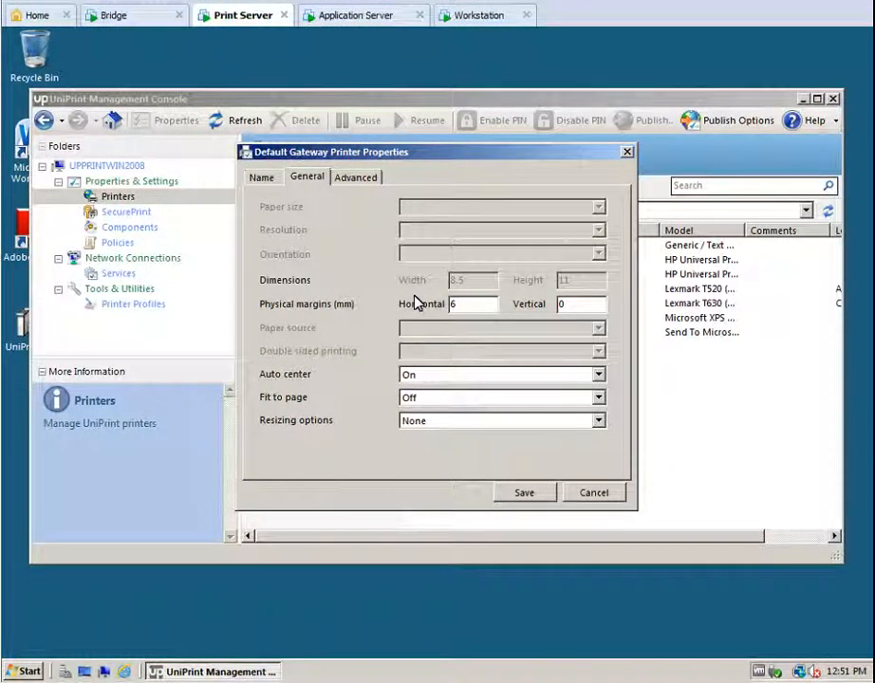
click(563, 305)
text(6)
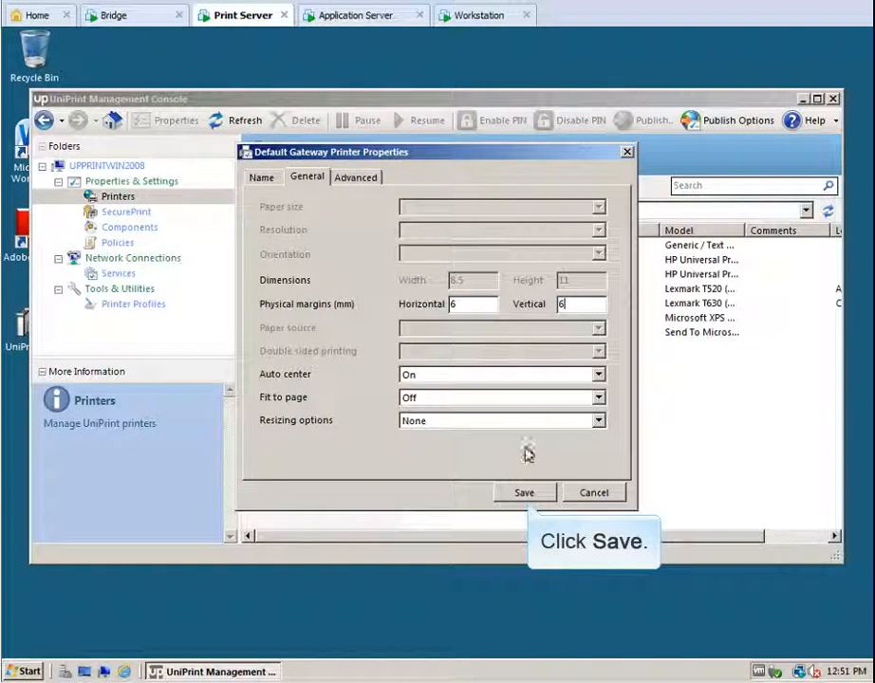
click(523, 492)
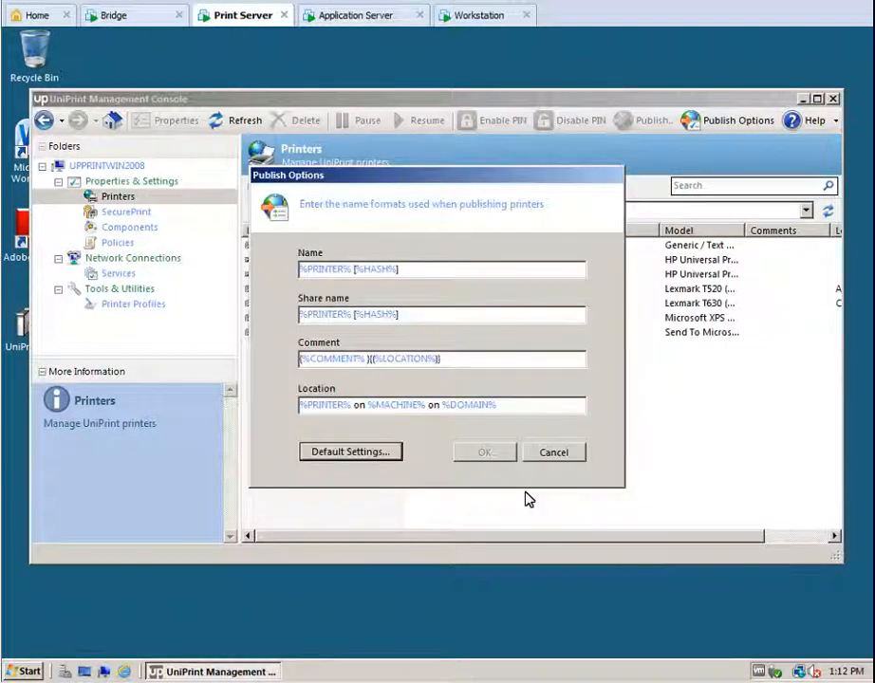
click(554, 453)
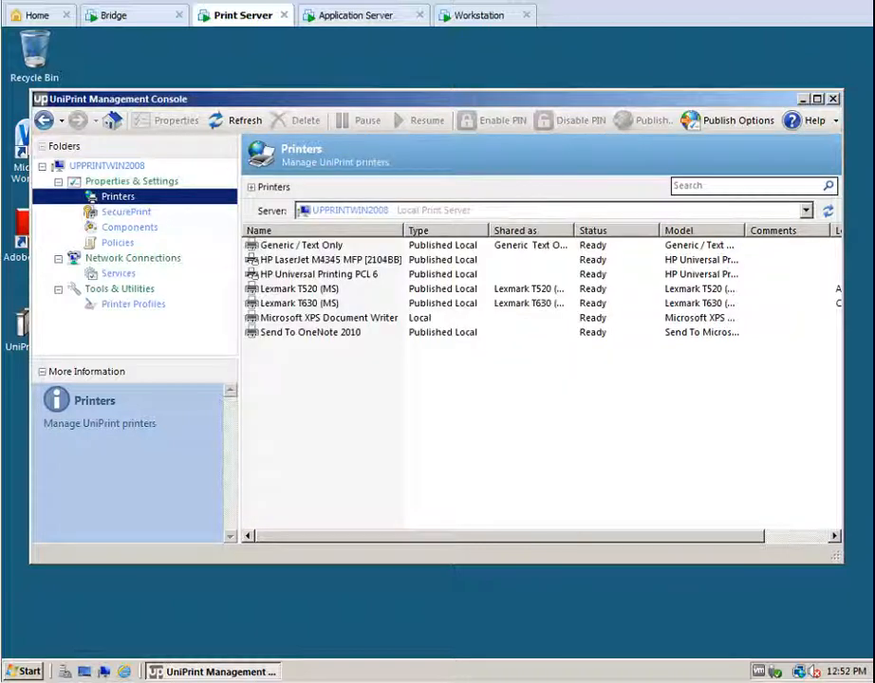